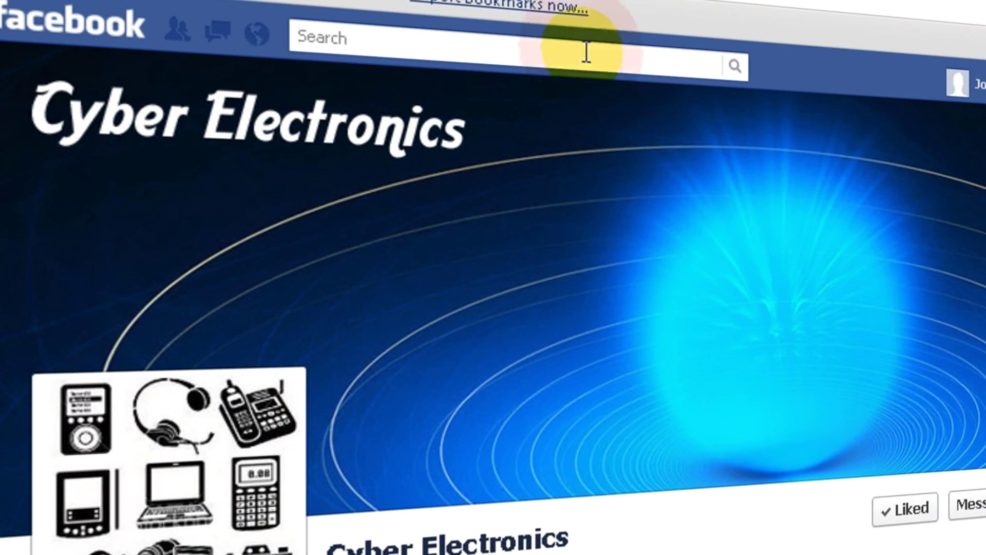
Search Facebook for 'ebay items' and open the eBay Items App Page
{"action": "left_click", "coordinate": [429, 88]}
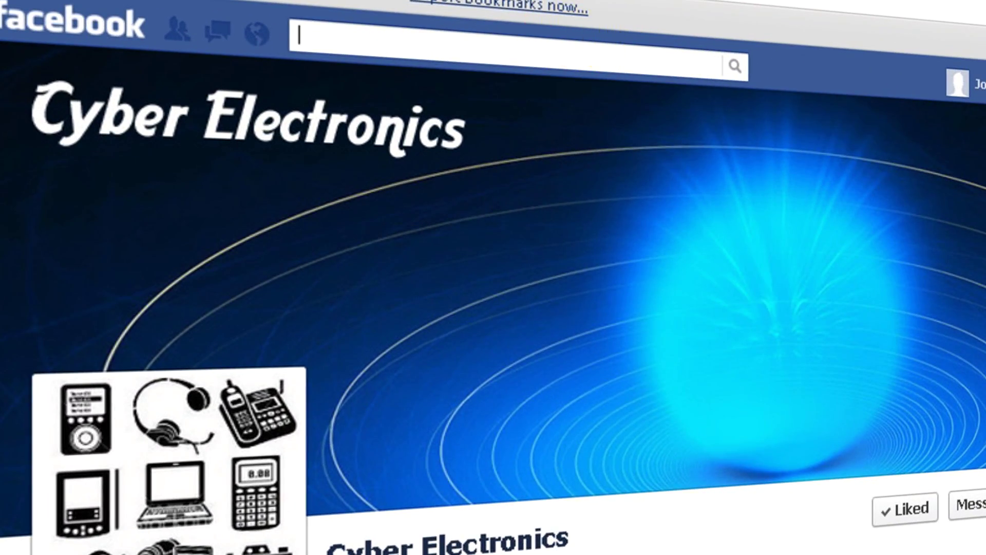
{"action": "type", "text": "ebay "}
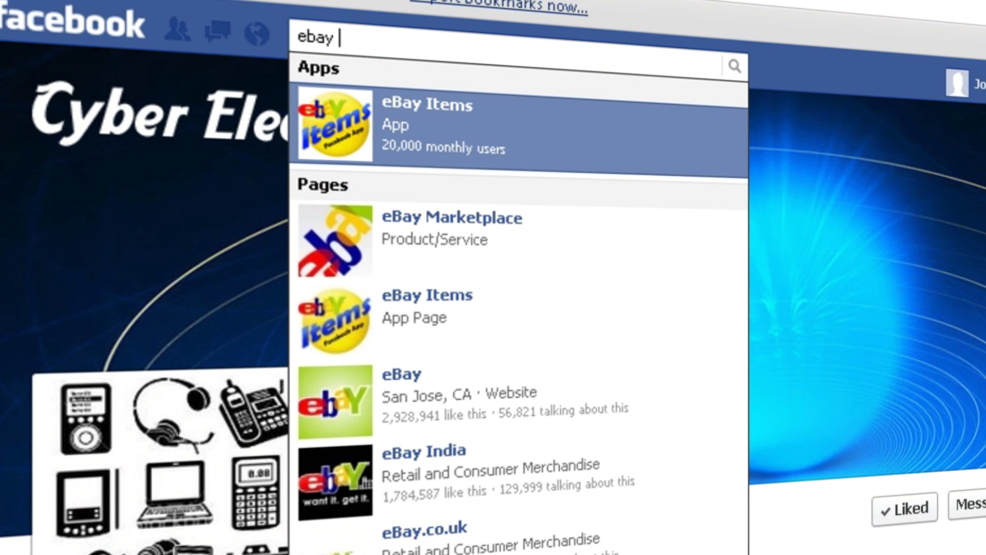
{"action": "type", "text": "items"}
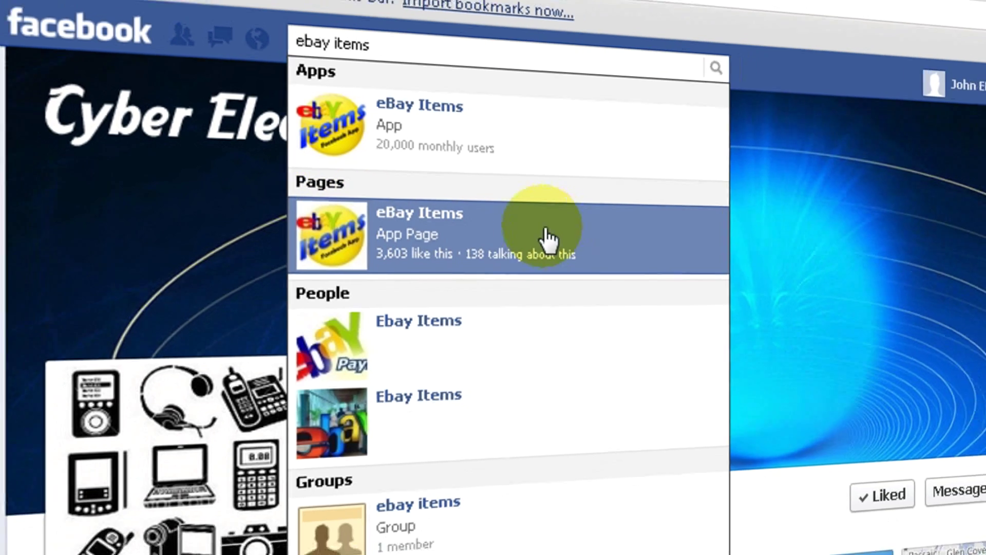
{"action": "left_click", "coordinate": [544, 254]}
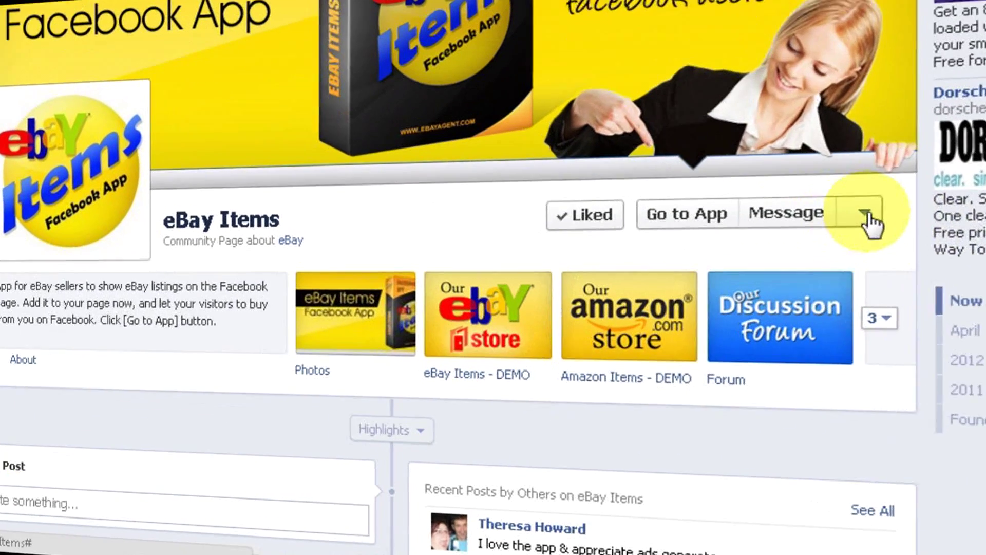
Add the eBay Items app as a page tab on the Cyber Electronics page
{"action": "left_click", "coordinate": [703, 331]}
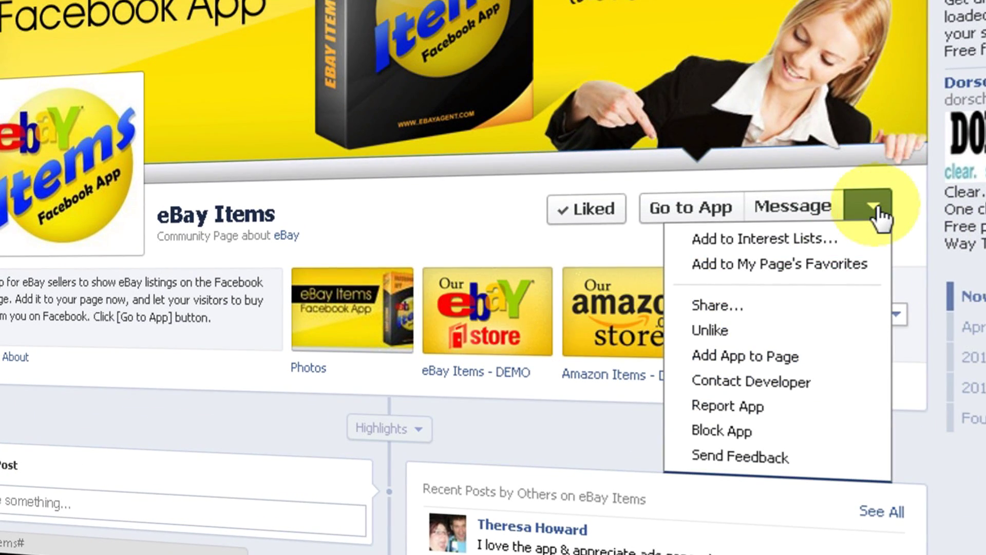
{"action": "left_click", "coordinate": [808, 357]}
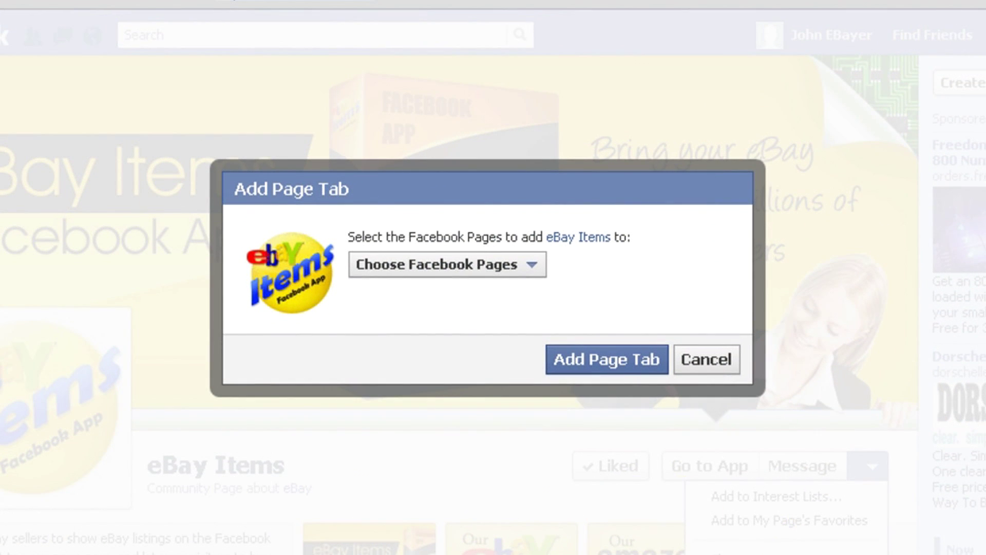
{"action": "left_click", "coordinate": [516, 274]}
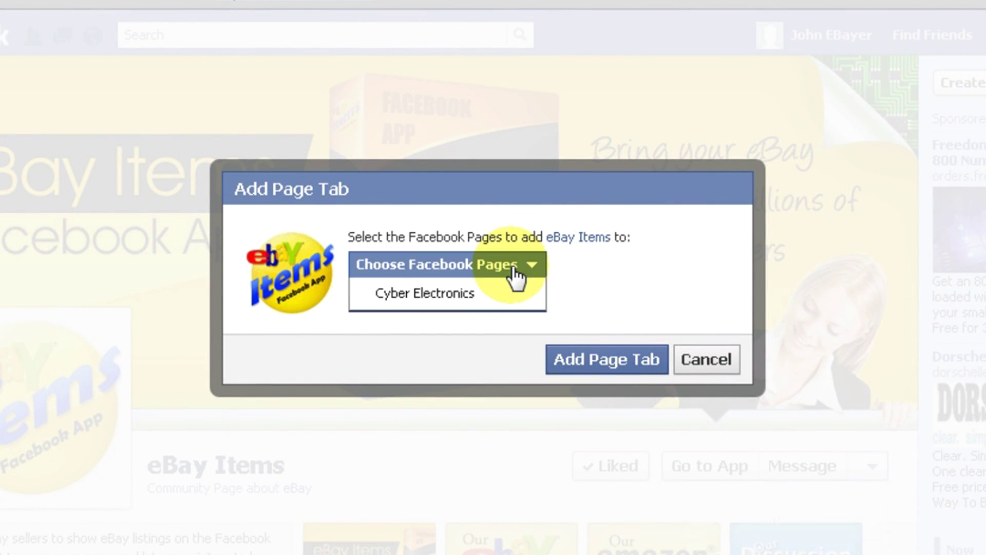
{"action": "left_click", "coordinate": [492, 295]}
{"action": "left_click", "coordinate": [593, 362]}
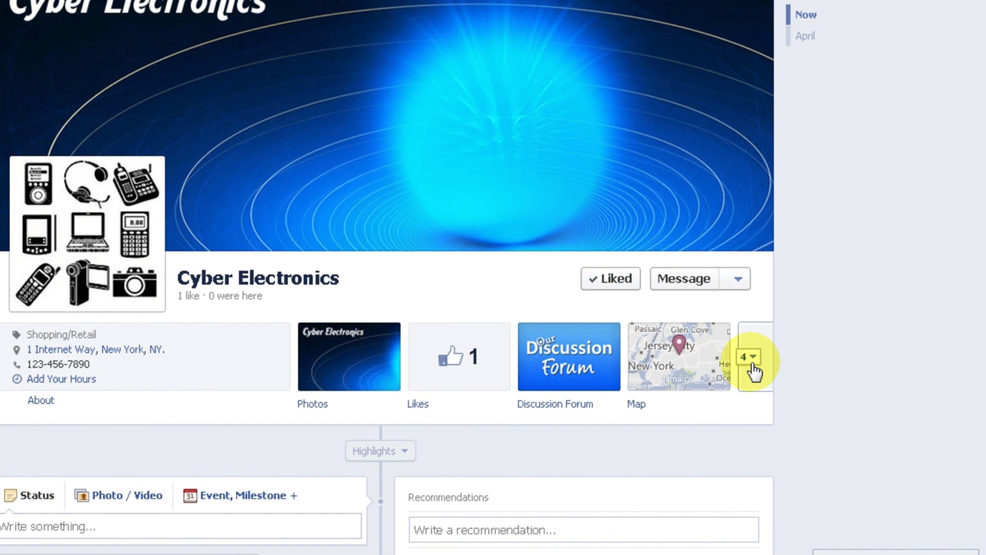
Swap the eBay Items tab into Map's top-row position, then open the eBay Items tab
{"action": "left_click", "coordinate": [752, 362]}
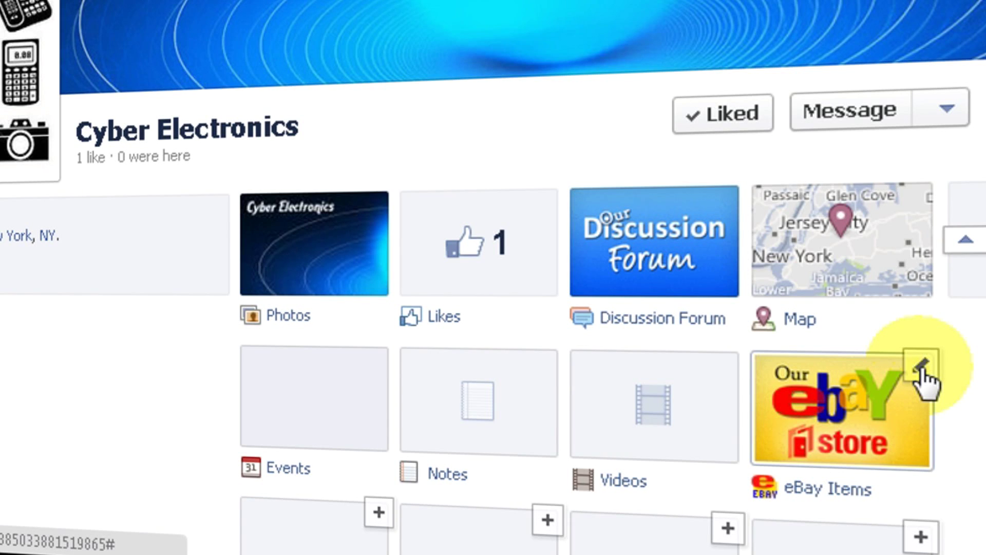
{"action": "left_click", "coordinate": [922, 368]}
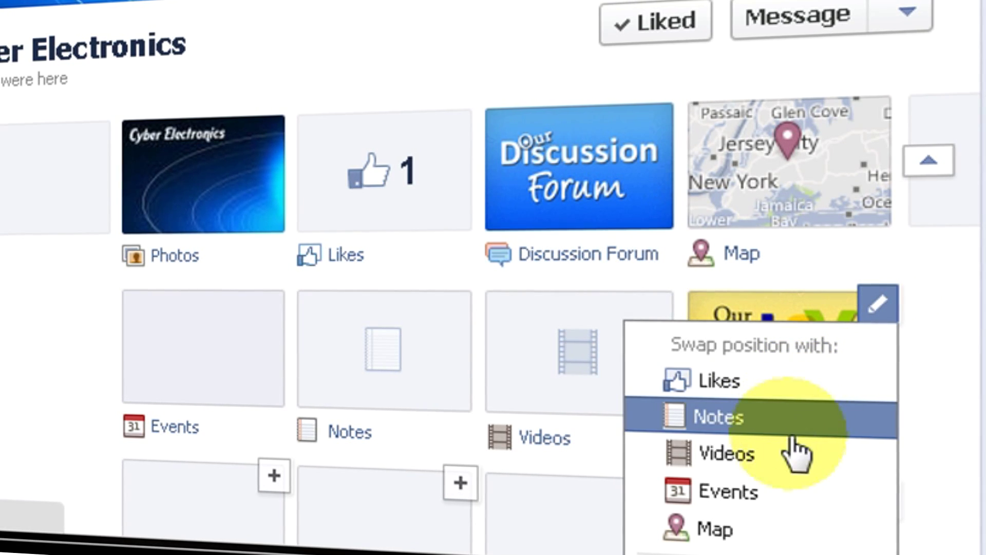
{"action": "left_click", "coordinate": [765, 537]}
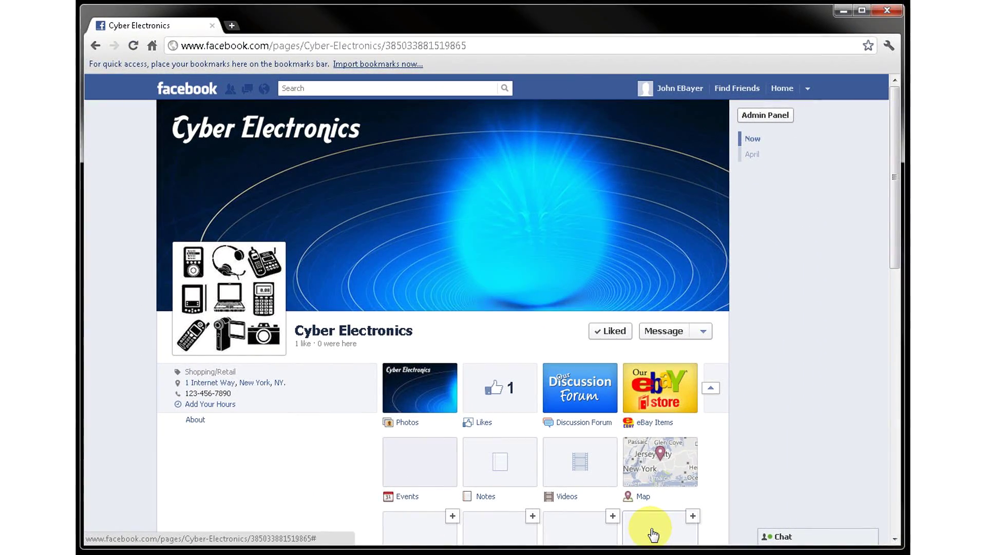
{"action": "left_click", "coordinate": [721, 406]}
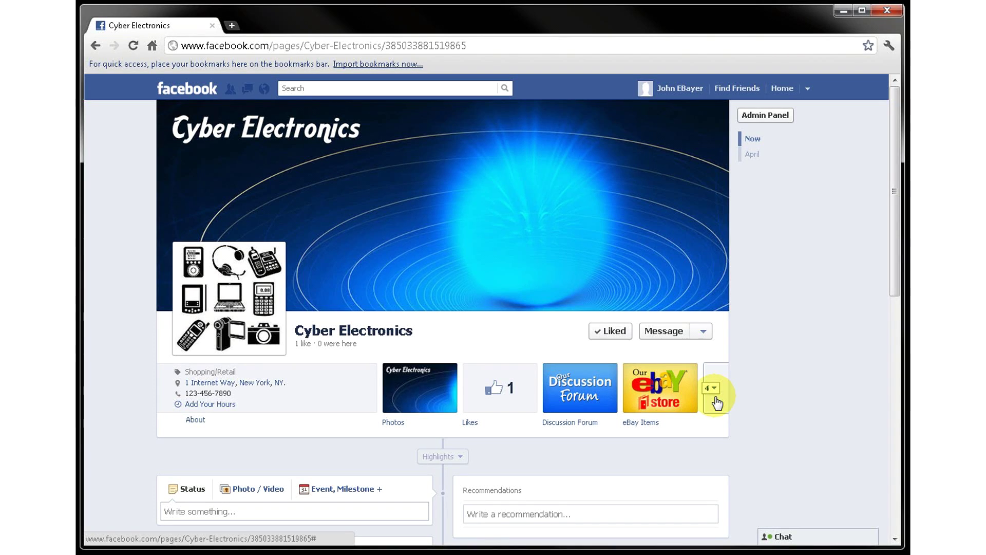
{"action": "left_click", "coordinate": [675, 392]}
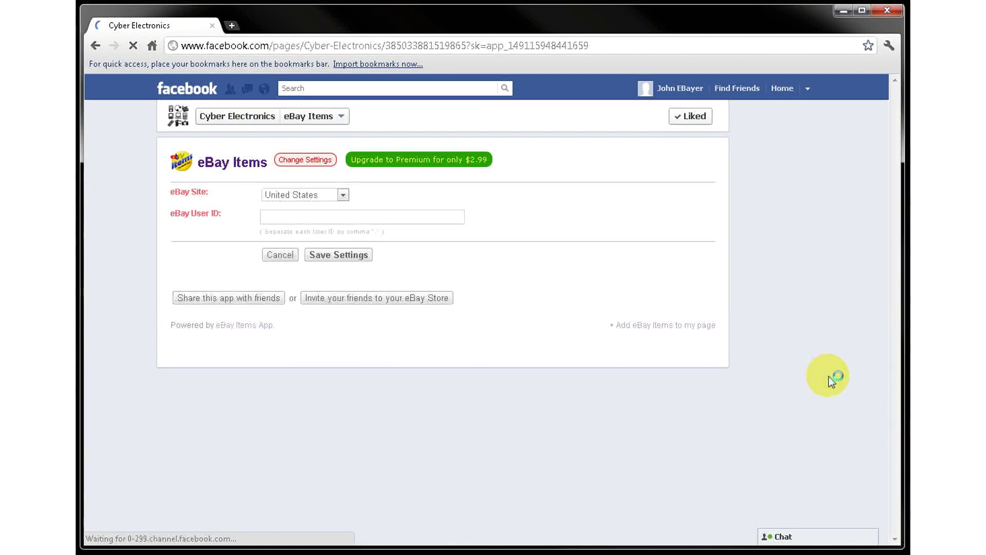
Keep eBay Site as United States, paste the store's eBay user ID, and save the settings
{"action": "left_click", "coordinate": [342, 195]}
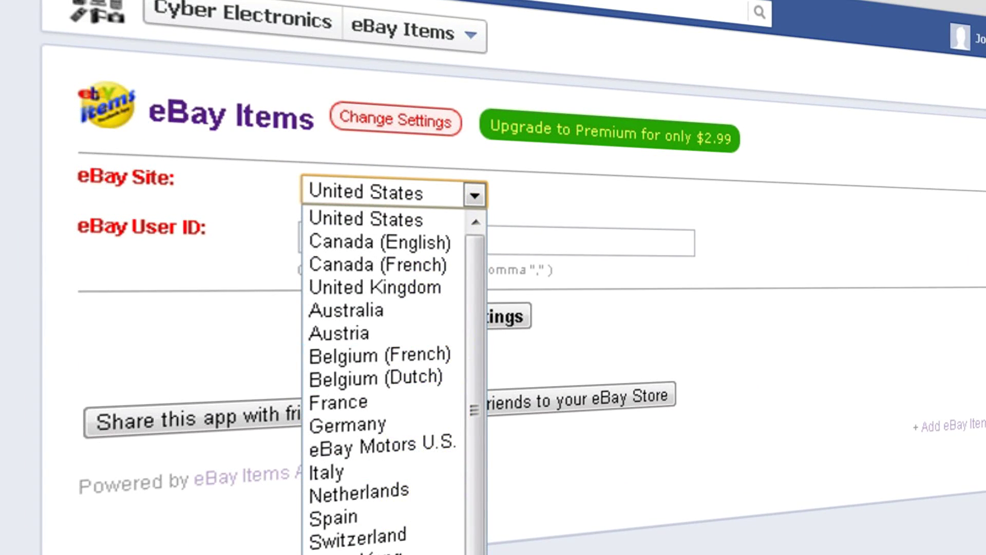
{"action": "key", "text": "Escape"}
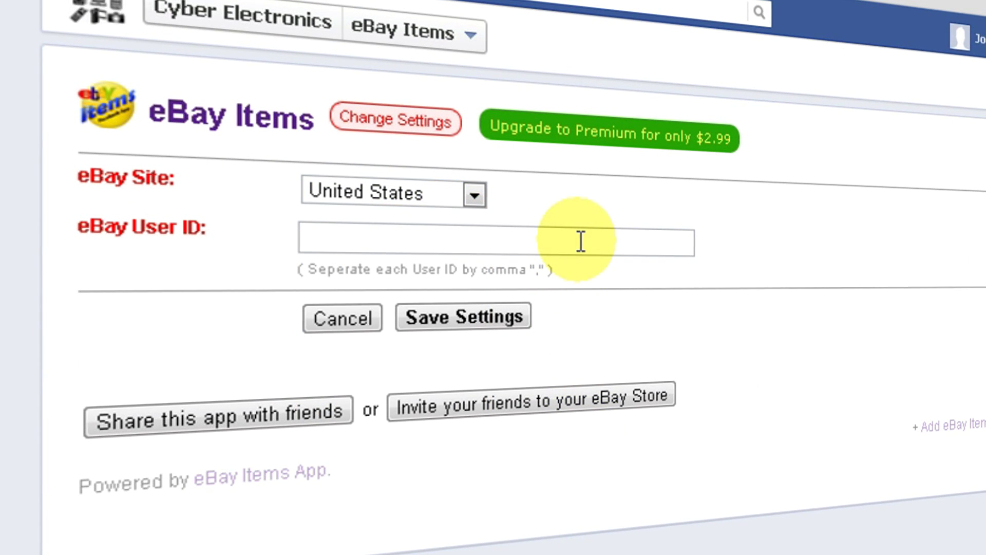
{"action": "right_click", "coordinate": [581, 242]}
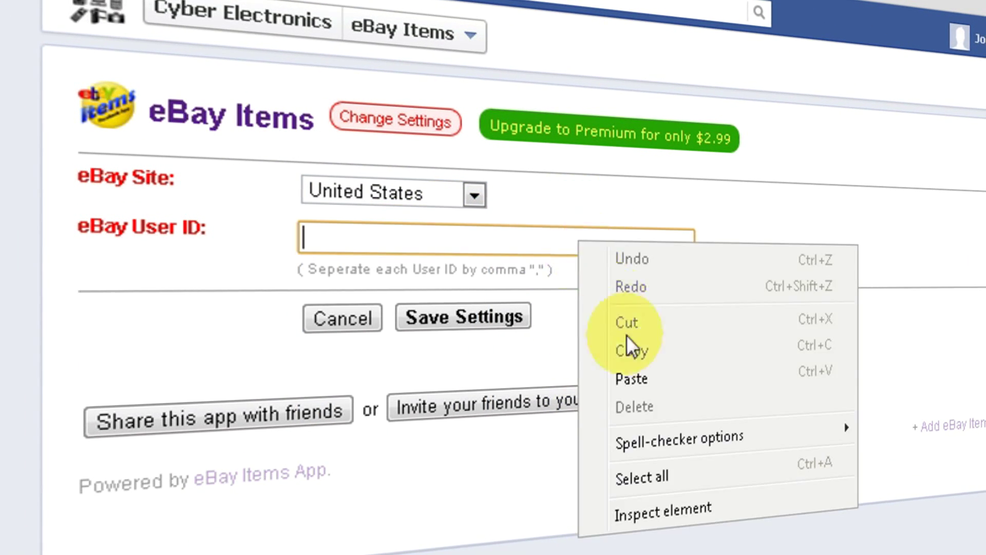
{"action": "left_click", "coordinate": [638, 379]}
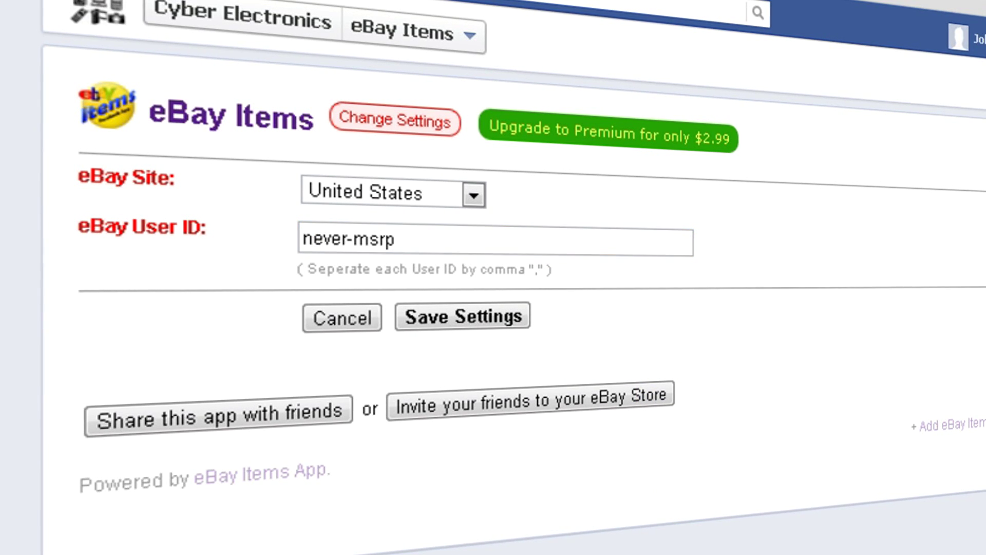
{"action": "left_click", "coordinate": [467, 318]}
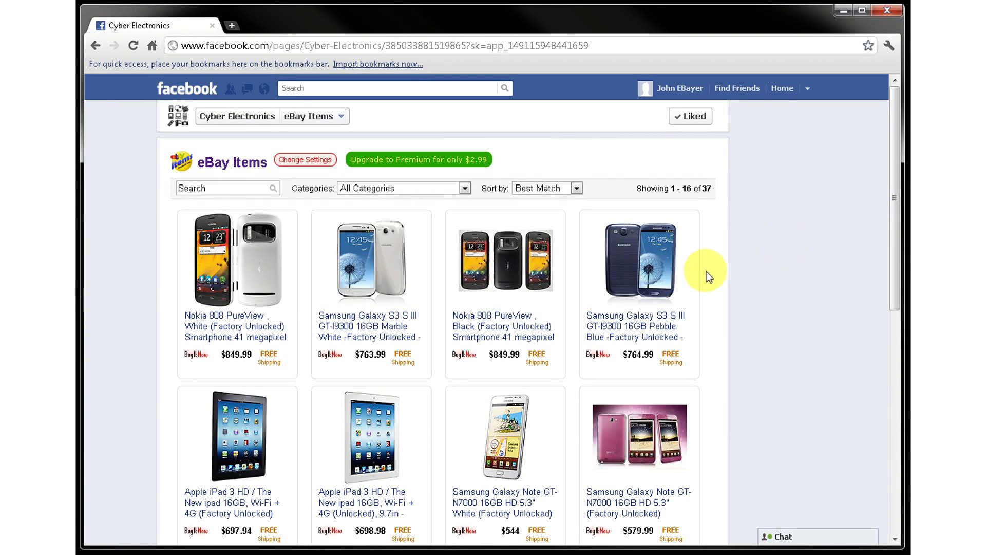
Search the eBay listings for 'iphone' and filter to iPads, Tablets & eBook Readers
{"action": "mouse_move", "coordinate": [268, 225]}
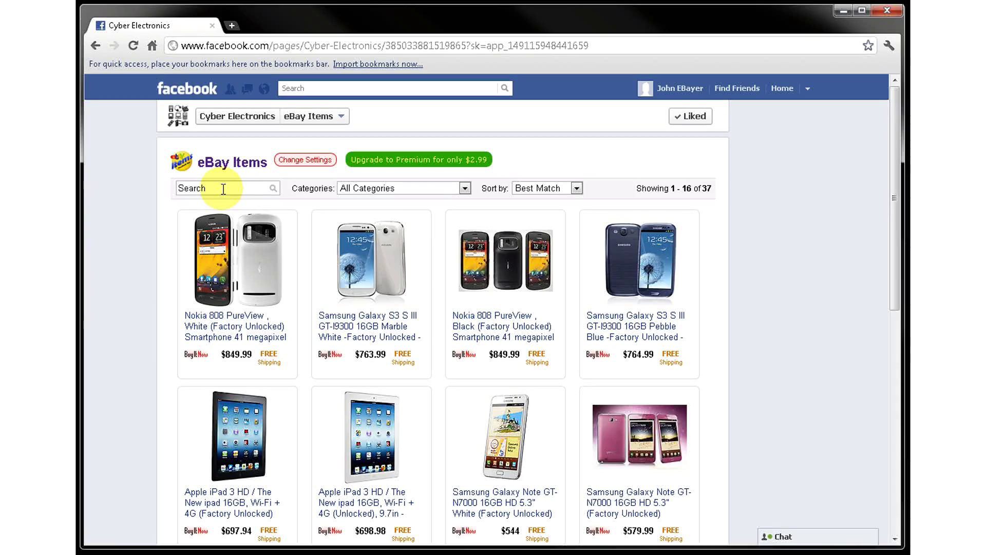
{"action": "left_click", "coordinate": [223, 189]}
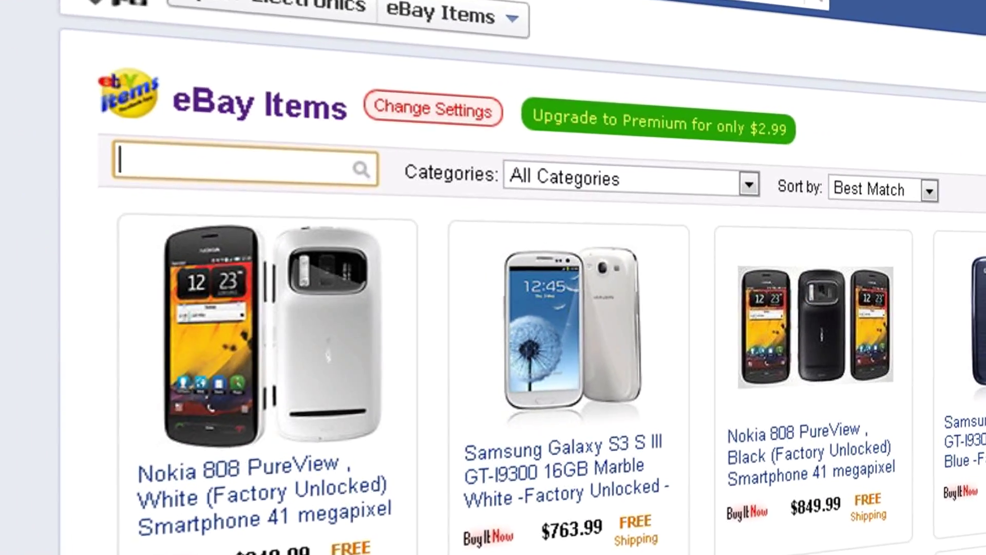
{"action": "type", "text": "iphone"}
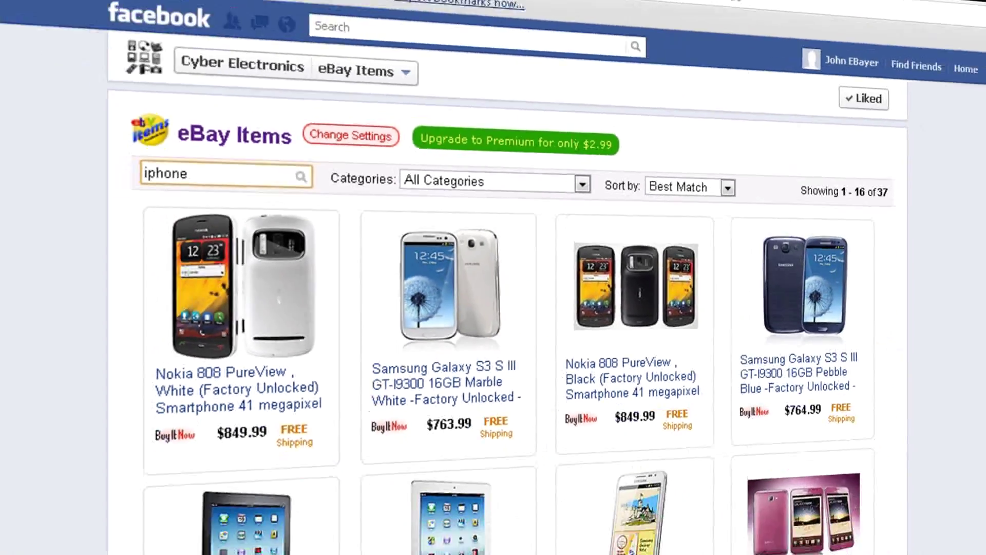
{"action": "key", "text": "Return"}
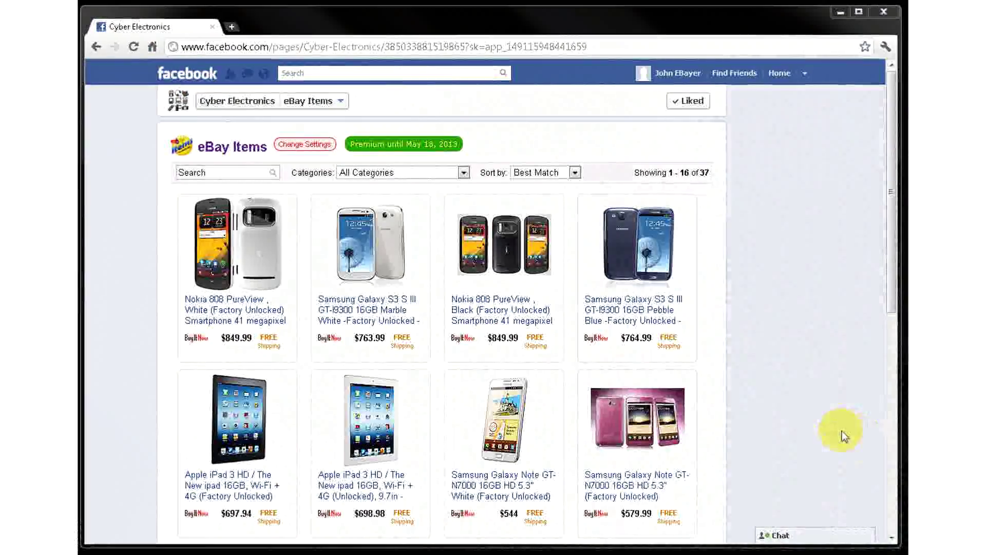
{"action": "left_click", "coordinate": [448, 174]}
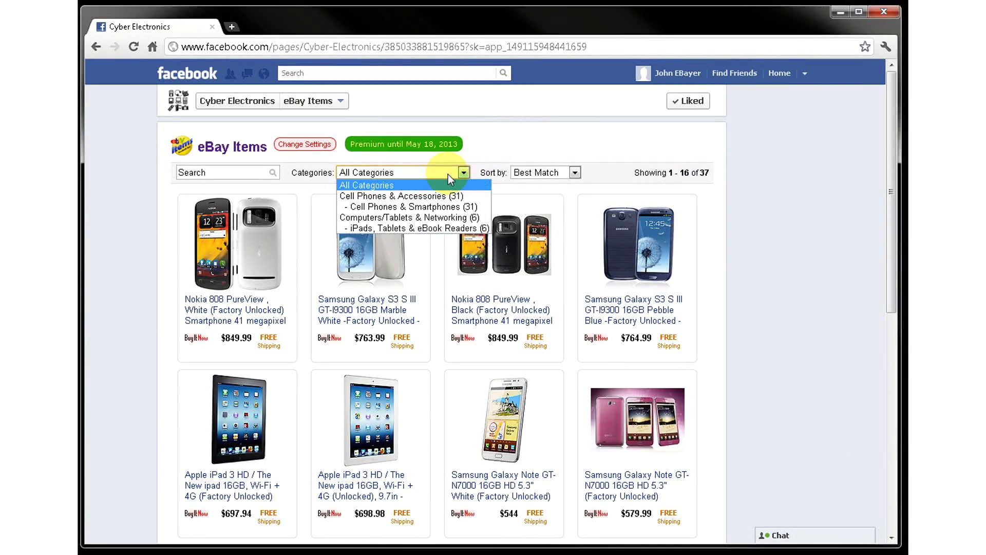
{"action": "left_click", "coordinate": [436, 228]}
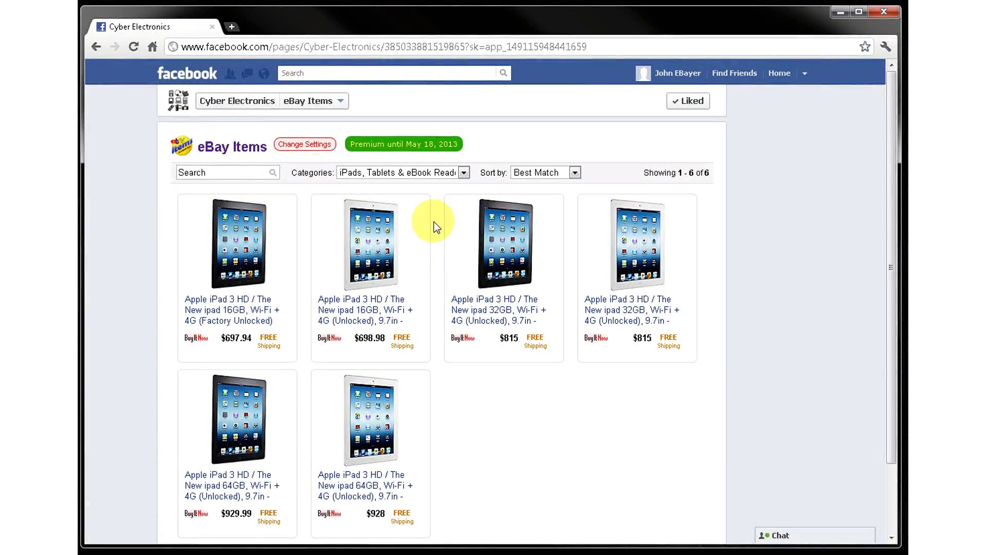
Like the black 32GB iPad listing and share it to the page wall as 'New listings'
{"action": "mouse_move", "coordinate": [468, 224]}
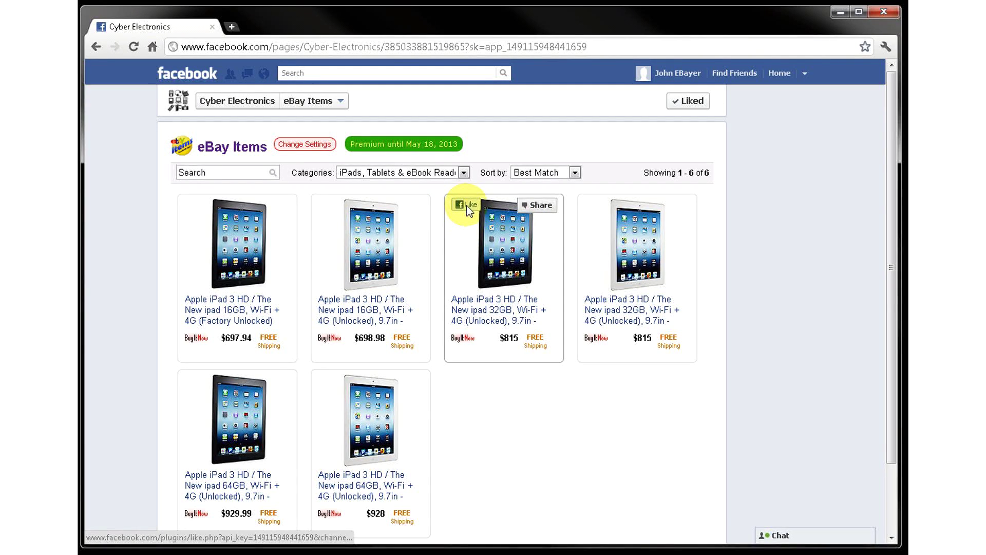
{"action": "left_click", "coordinate": [467, 206]}
{"action": "left_click", "coordinate": [529, 205]}
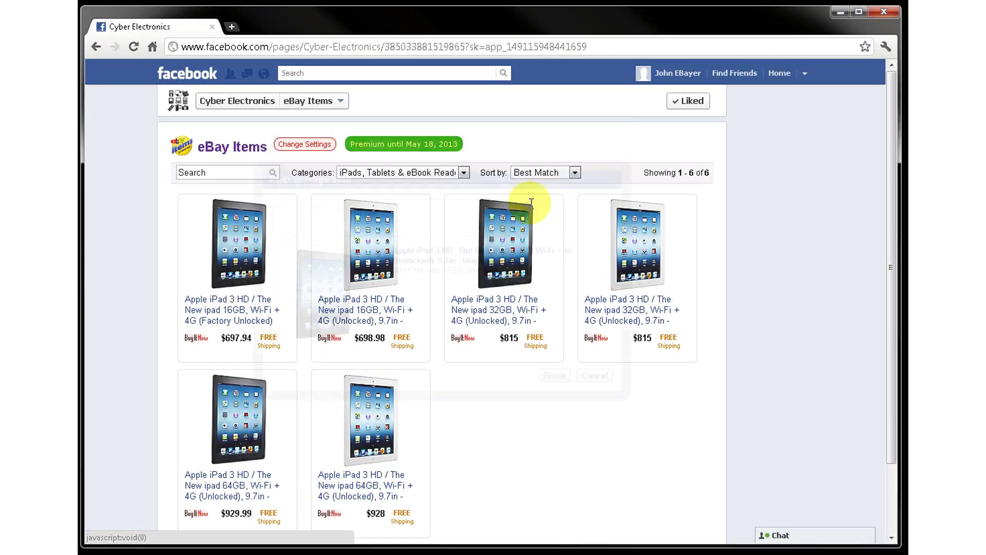
{"action": "type", "text": "New listings"}
{"action": "left_click", "coordinate": [553, 375]}
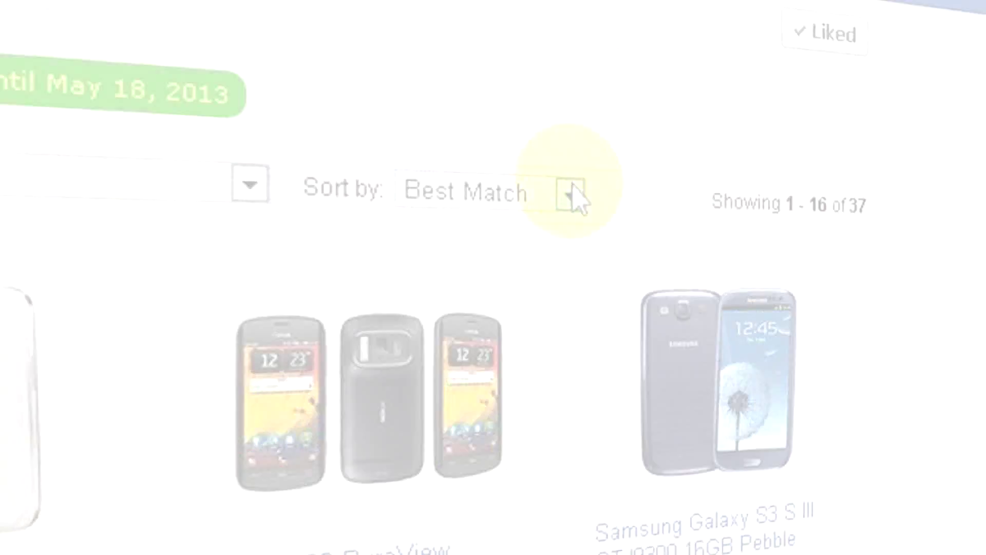
Sort the eBay listings by price, $ Low to High
{"action": "left_click", "coordinate": [571, 193]}
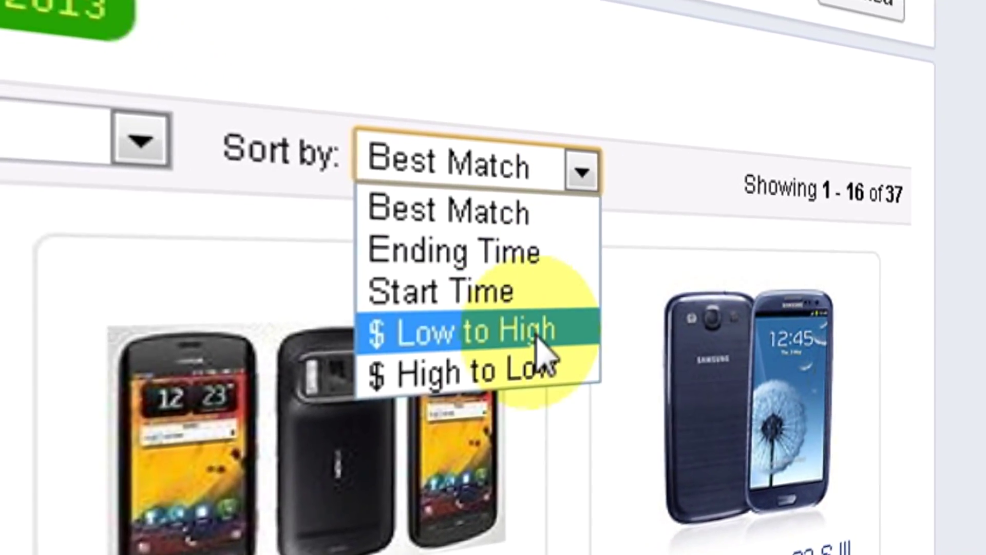
{"action": "left_click", "coordinate": [537, 338]}
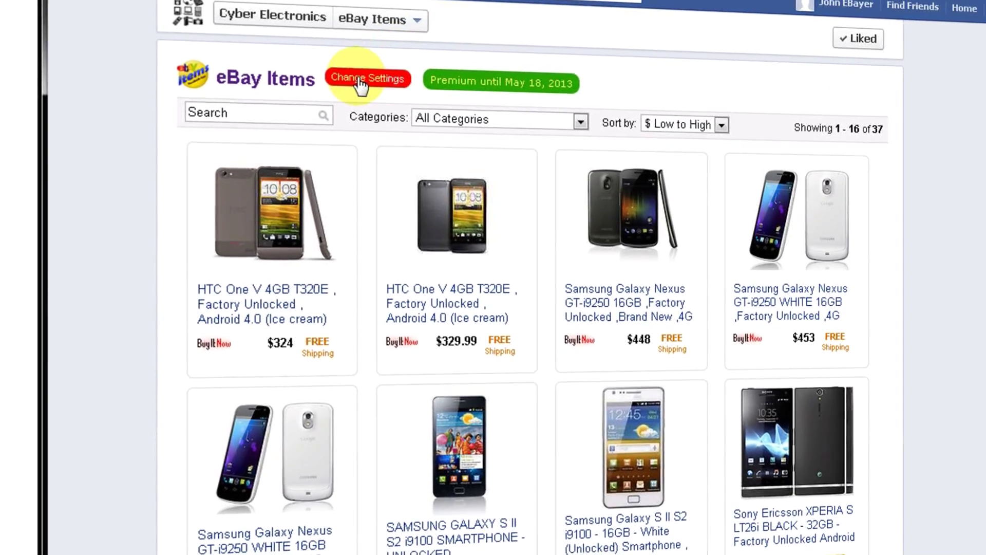
{"action": "left_click", "coordinate": [363, 83]}
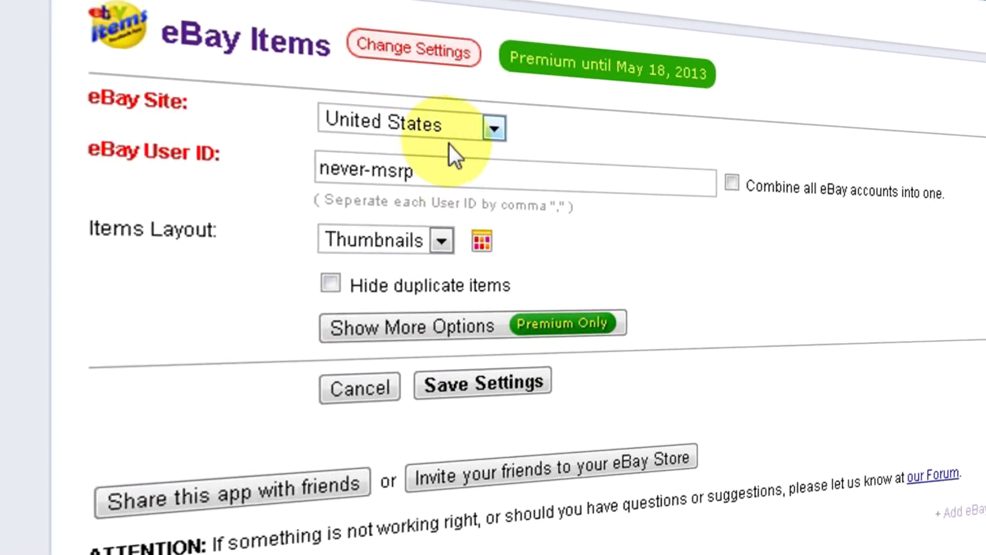
Append a second seller's eBay ID after a comma, save, and view the new store's listings
{"action": "left_click", "coordinate": [411, 153]}
{"action": "type", "text": ",wireovia"}
{"action": "left_click", "coordinate": [784, 294]}
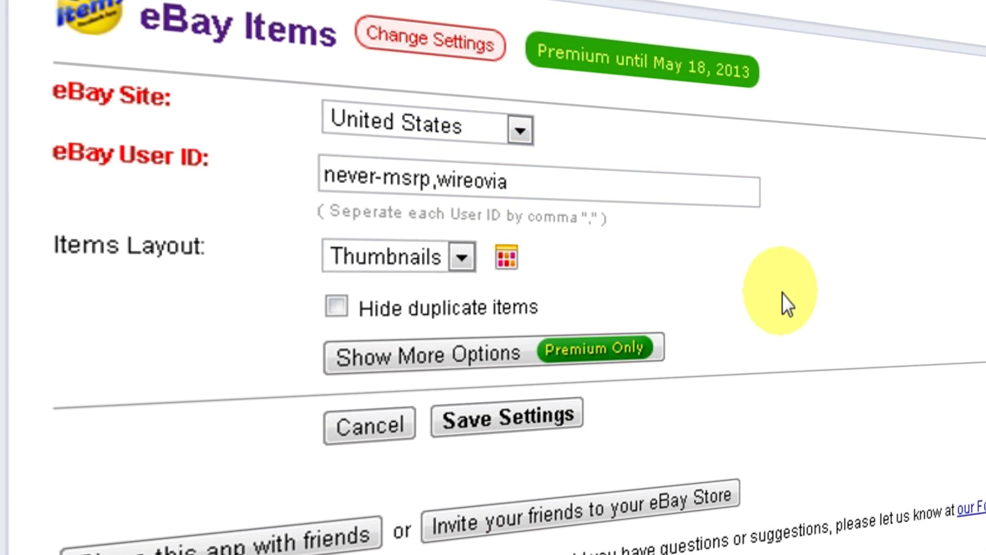
{"action": "left_click", "coordinate": [617, 191]}
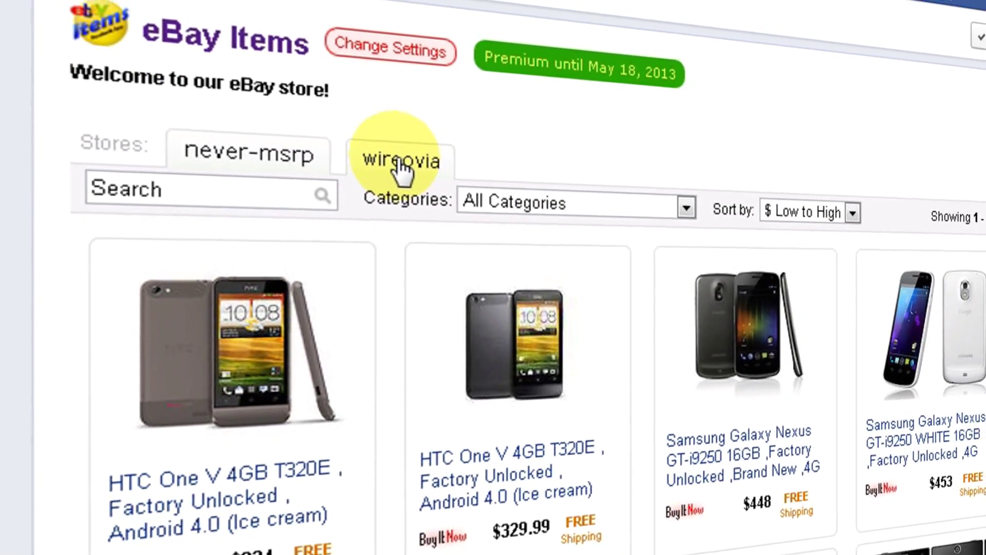
{"action": "left_click", "coordinate": [413, 165]}
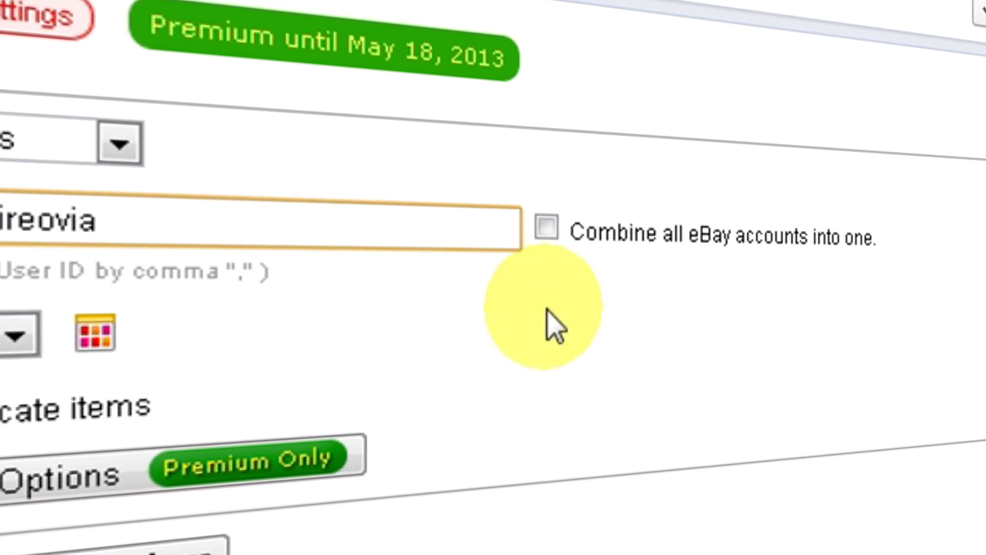
{"action": "left_click", "coordinate": [521, 232]}
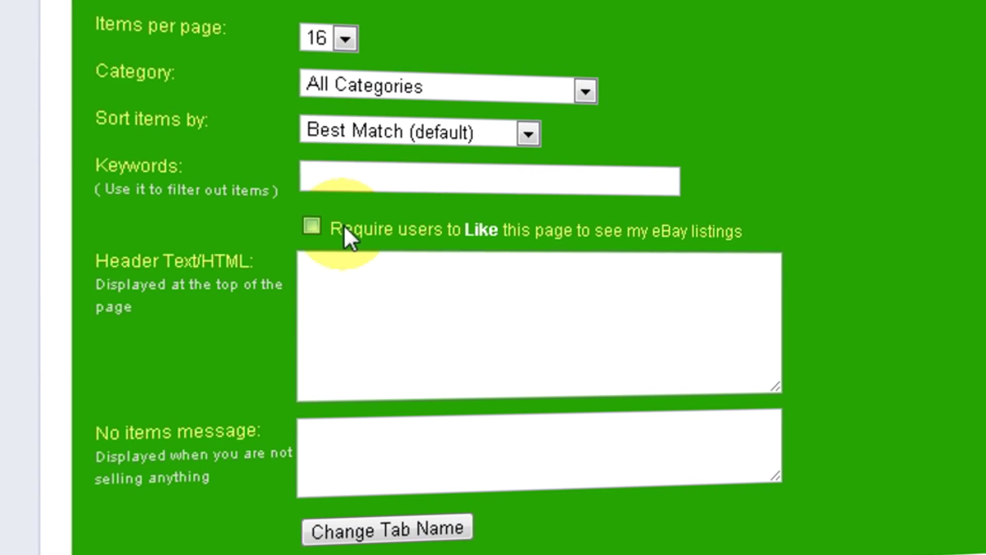
Enable 'Require users to Like this page' and like the page to test the gate
{"action": "left_click", "coordinate": [344, 225]}
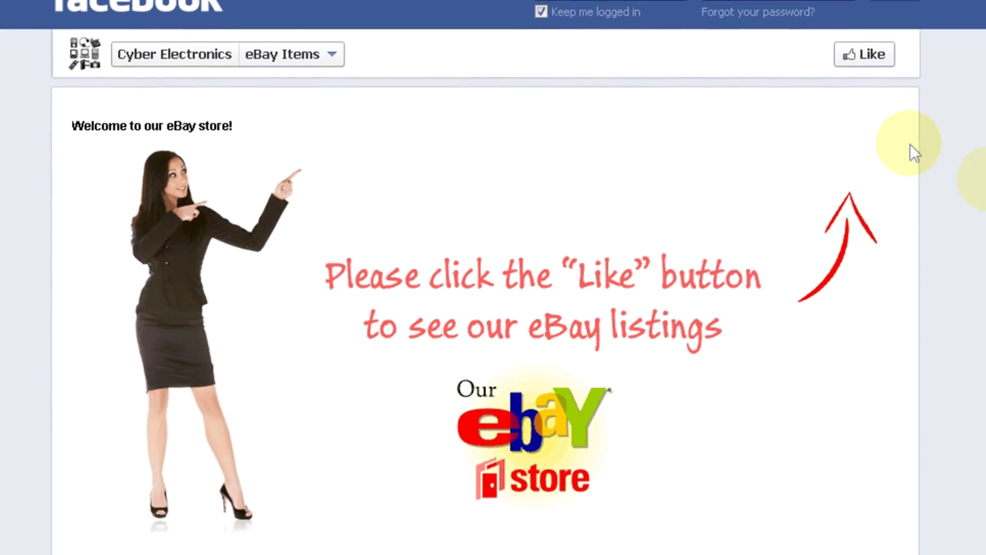
{"action": "left_click", "coordinate": [864, 54]}
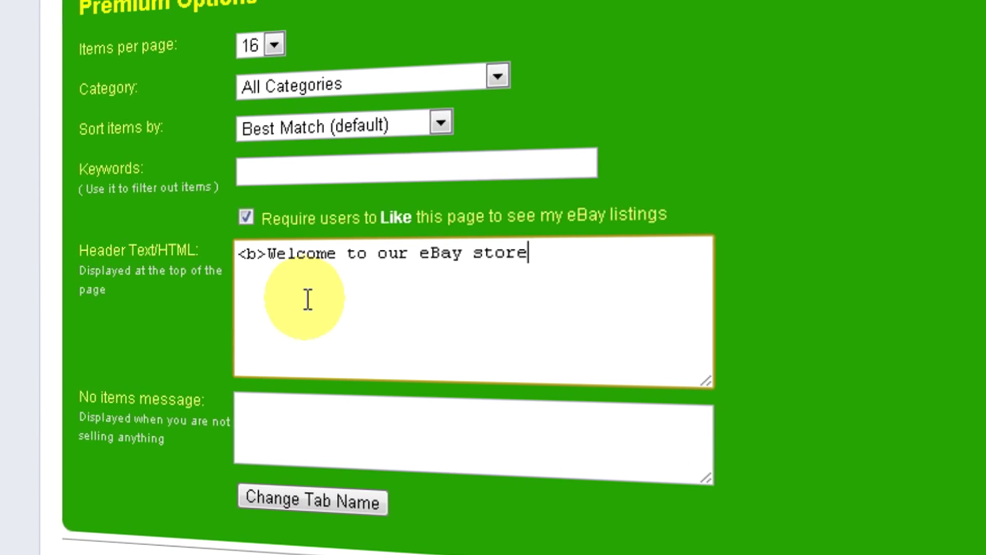
Complete the header as '<b>Welcome to our eBay store!</b>' and save the settings
{"action": "type", "text": "/b>"}
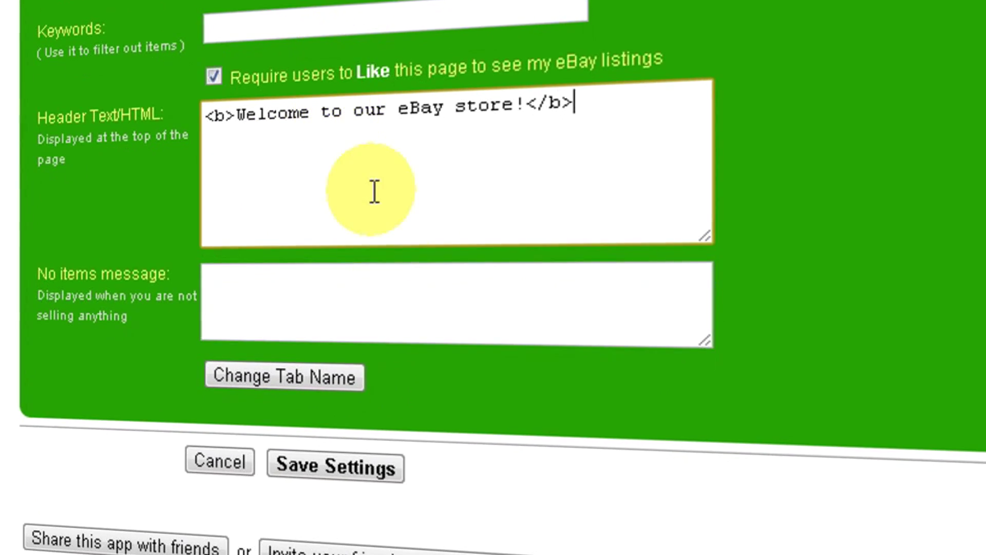
{"action": "left_click", "coordinate": [303, 469]}
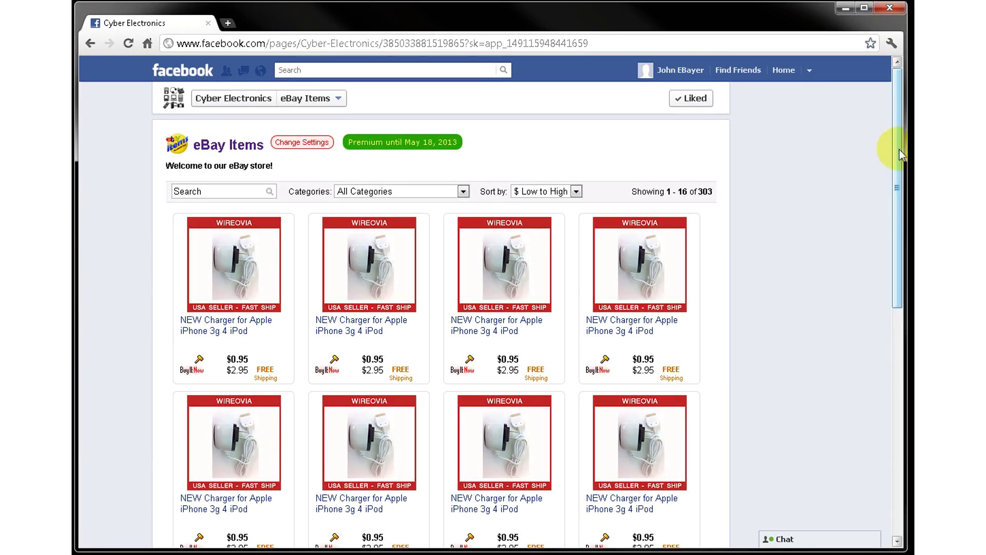
{"action": "left_click", "coordinate": [895, 134]}
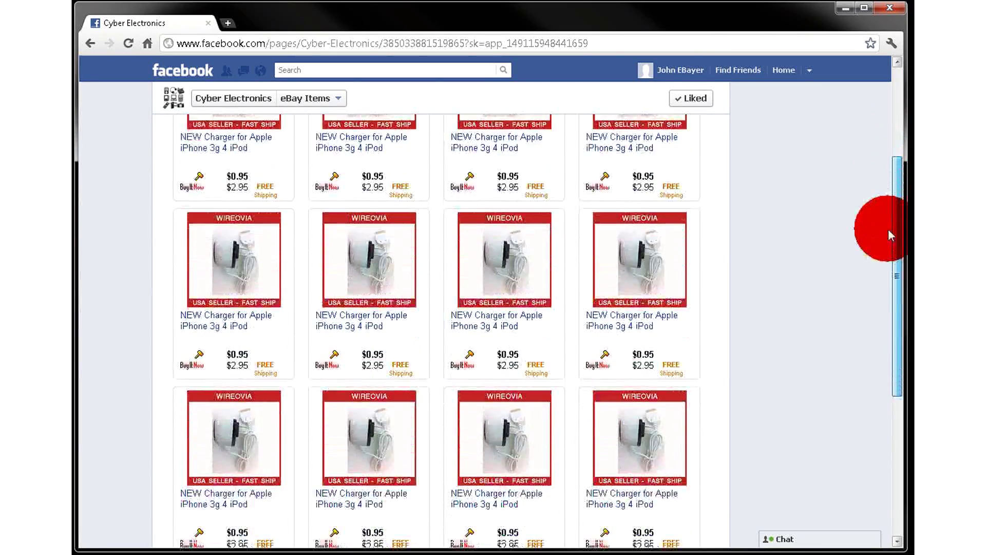